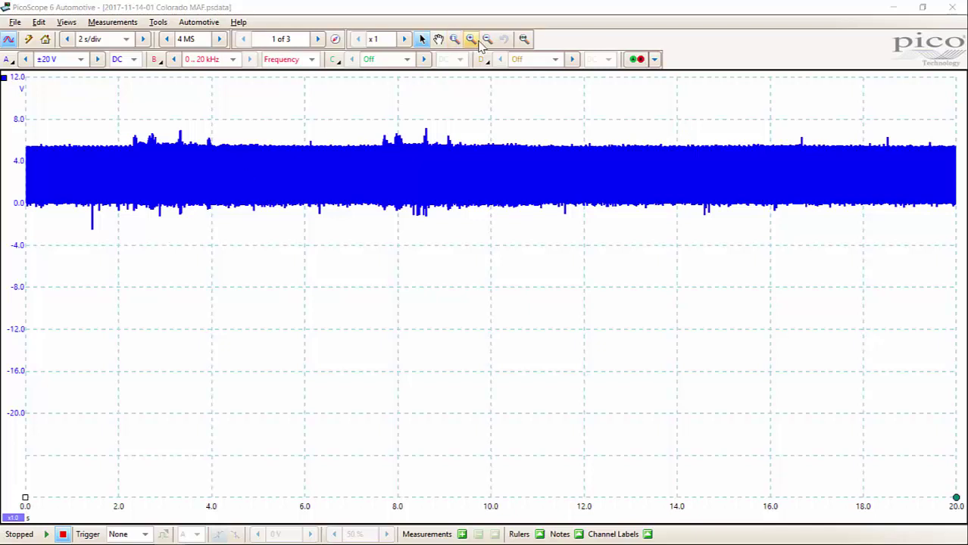
# Zoom in on individual channel A pulses, then return to the full 20-second view
pyautogui.click(406, 43)
pyautogui.click(406, 43)
pyautogui.click(406, 42)
pyautogui.click(406, 43)
pyautogui.click(406, 43)
pyautogui.click(406, 43)
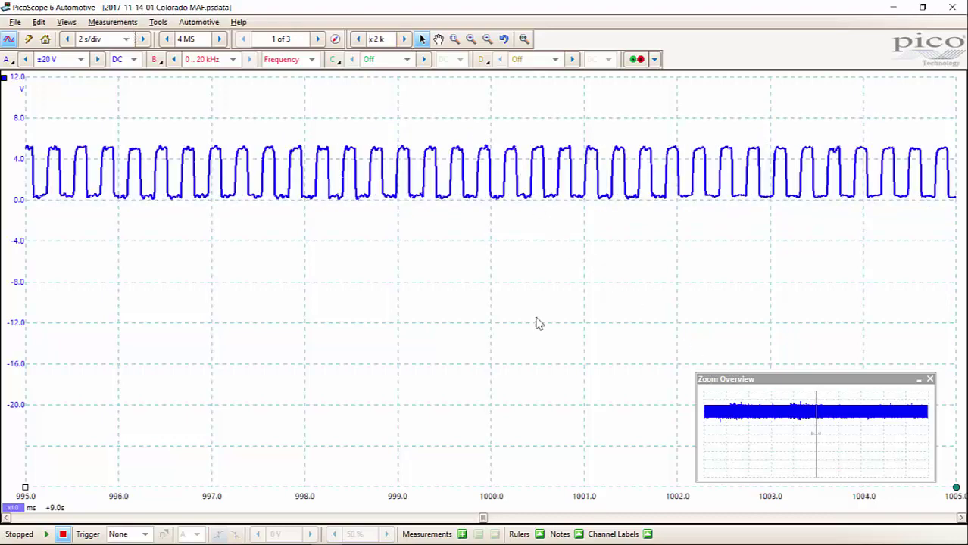
pyautogui.scroll(10, 69, 415)
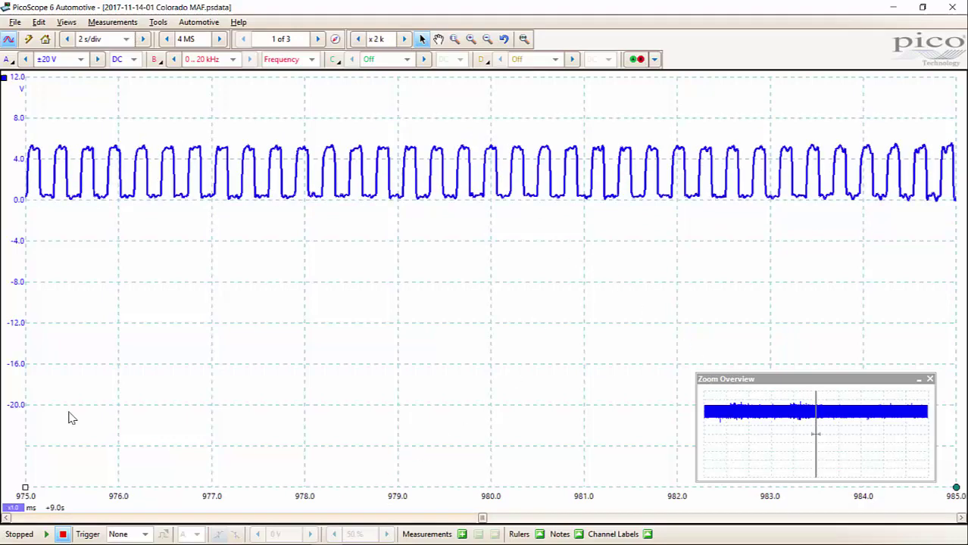
pyautogui.scroll(10, 69, 416)
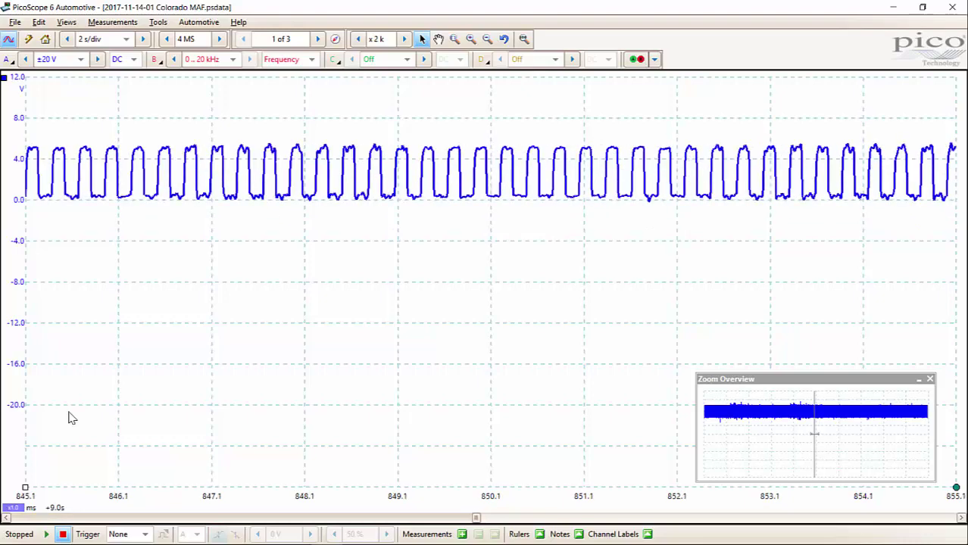
pyautogui.scroll(5, 69, 417)
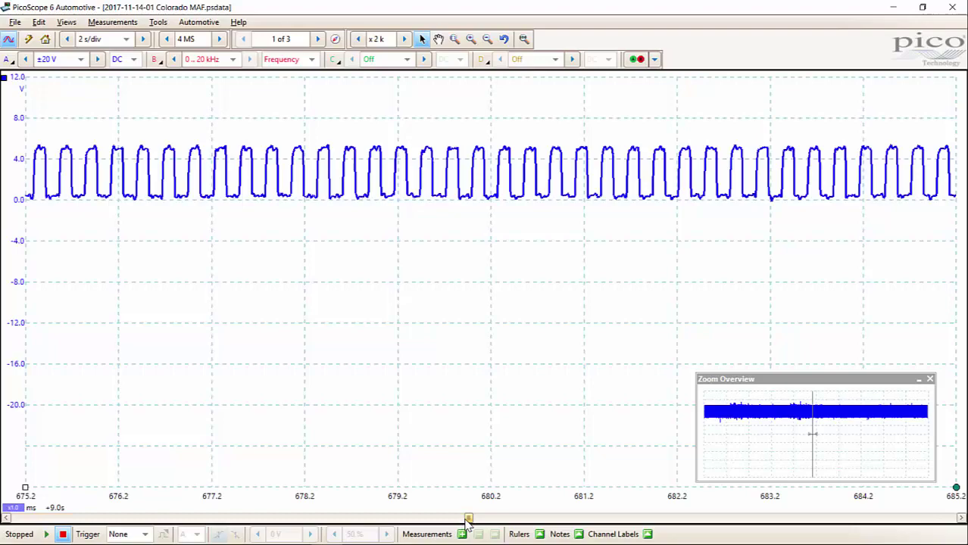
pyautogui.moveTo(467, 519); pyautogui.dragTo(216, 531)
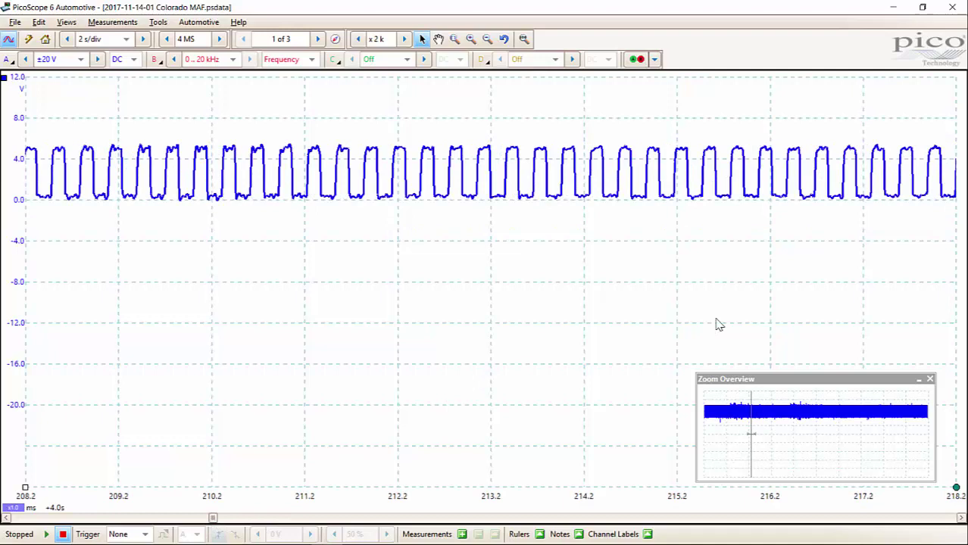
pyautogui.click(930, 379)
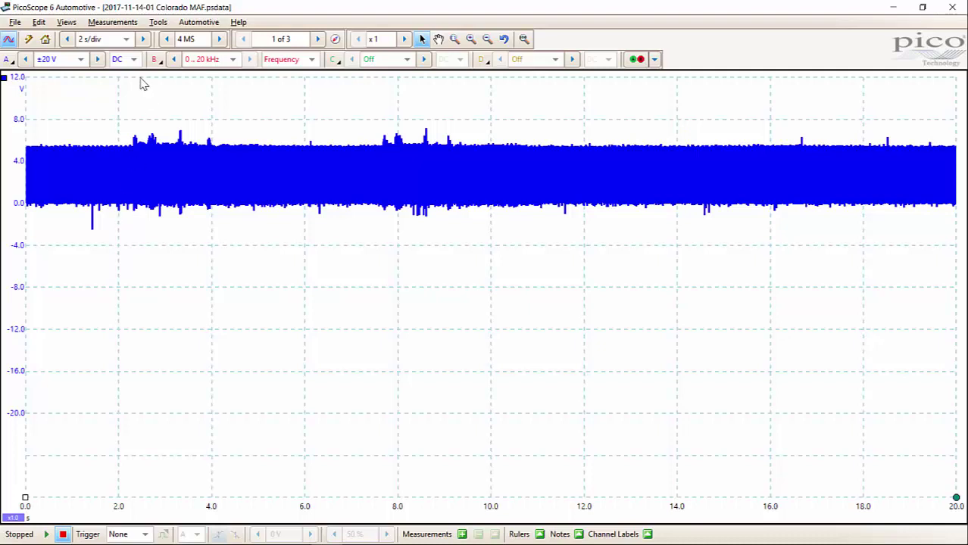
# Confirm channel A stays on DC coupling and channel B stays on Frequency
pyautogui.click(127, 59)
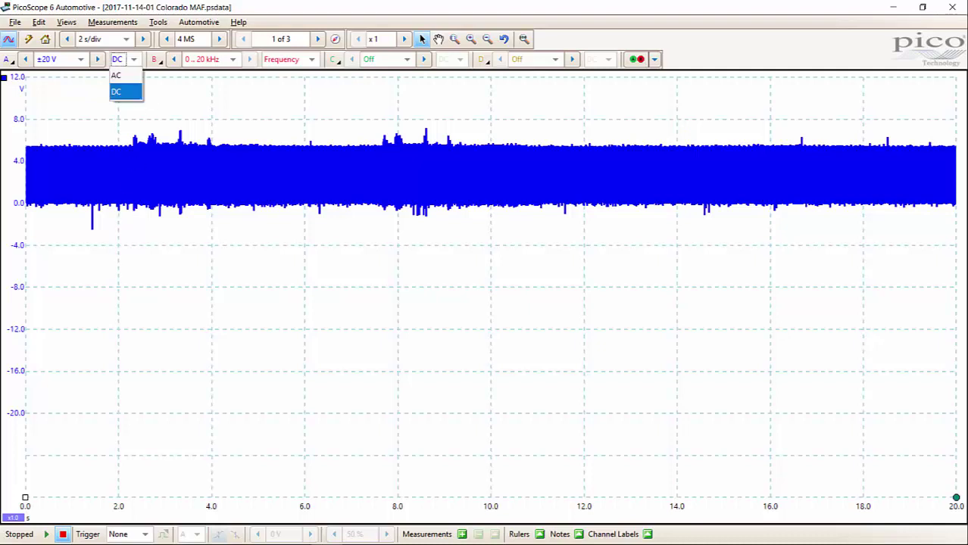
pyautogui.click(125, 92)
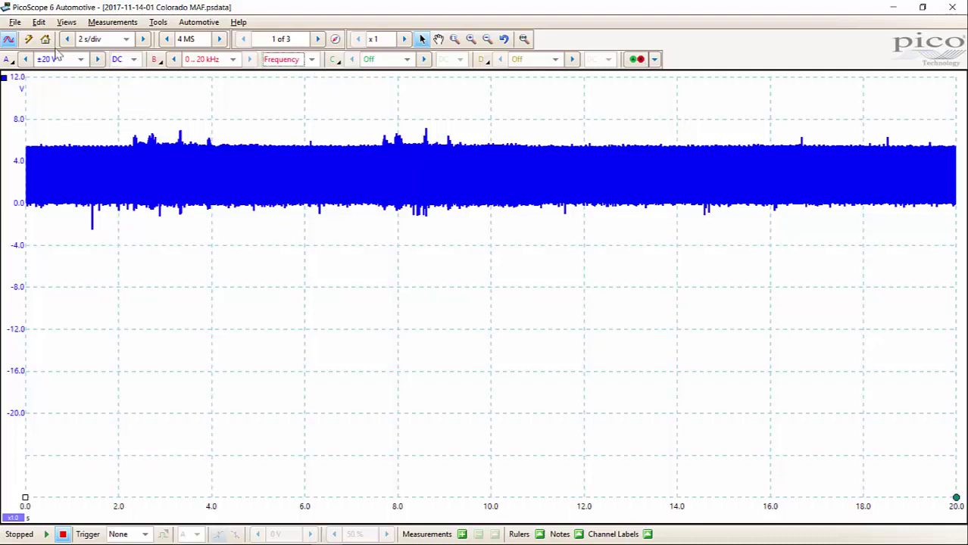
pyautogui.hotkey('alt', 'Down')
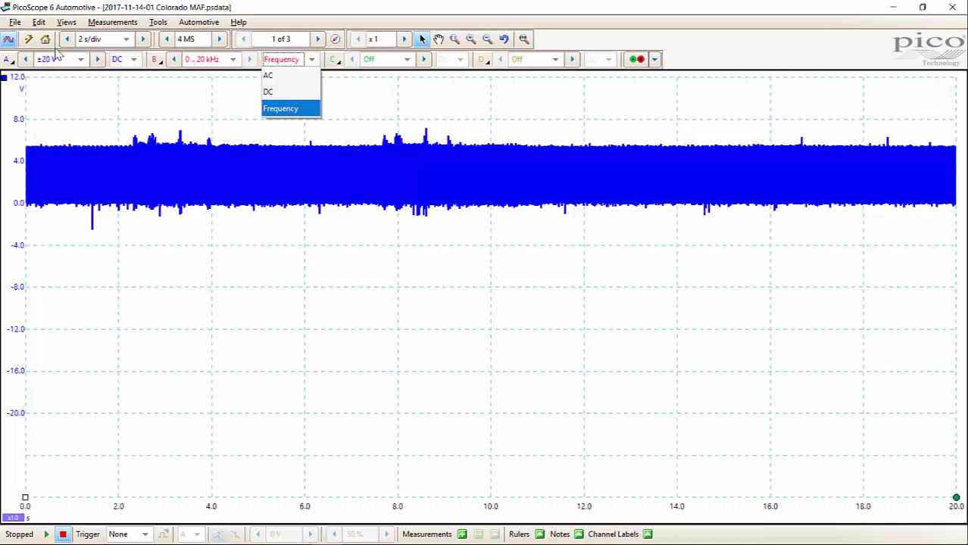
pyautogui.press('Escape')
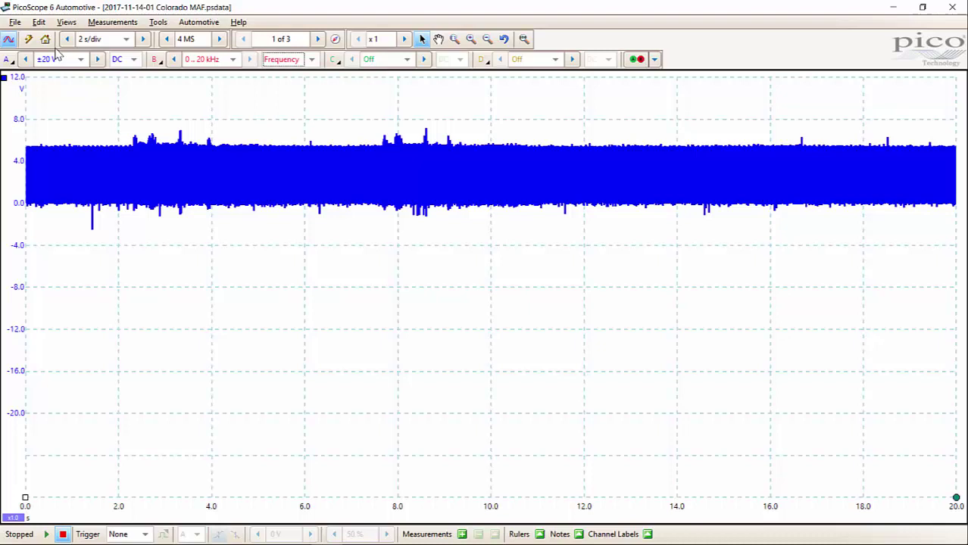
# Add channel B's trace to the graph and measure its ~9.55 kHz peak with a temporary horizontal ruler
pyautogui.rightClick(206, 252)
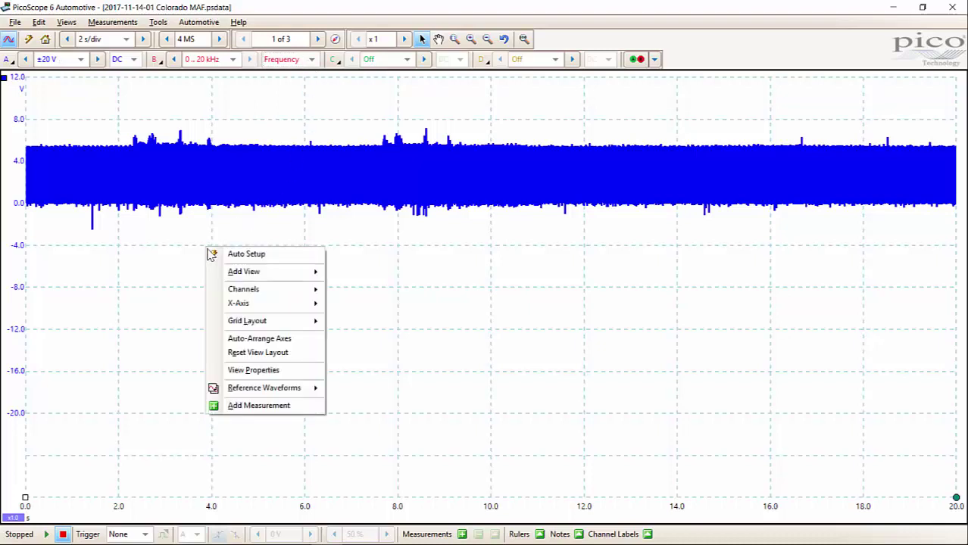
pyautogui.moveTo(261, 292)
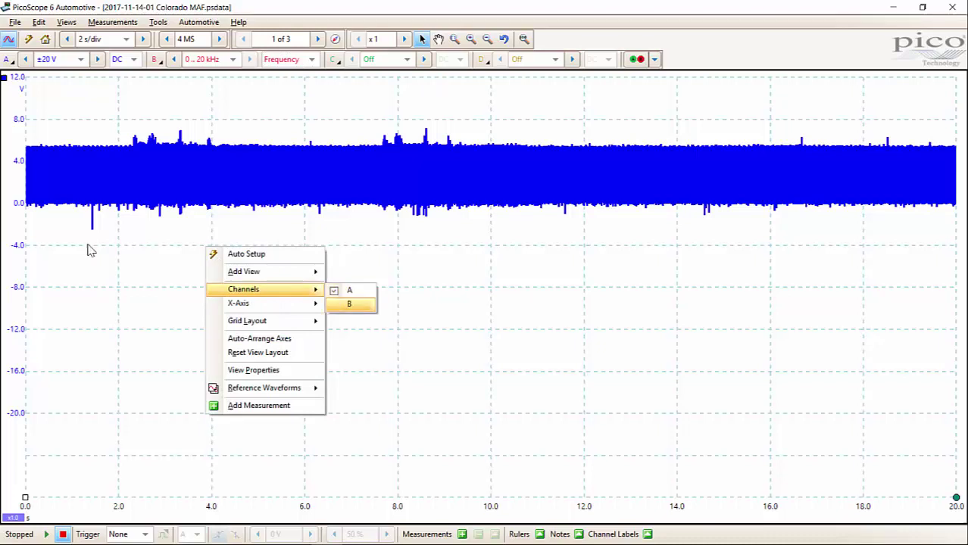
pyautogui.click(349, 304)
pyautogui.click(538, 361)
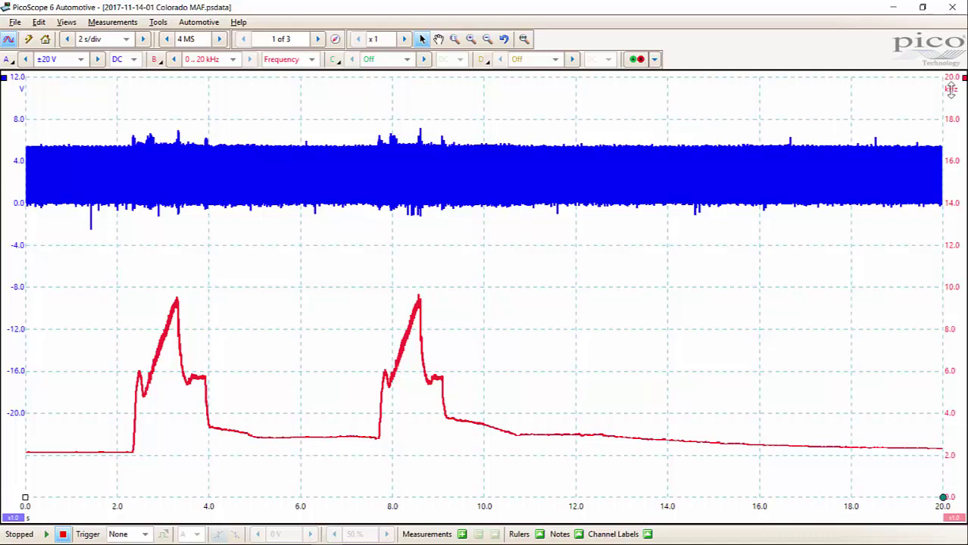
pyautogui.moveTo(963, 78); pyautogui.dragTo(933, 297)
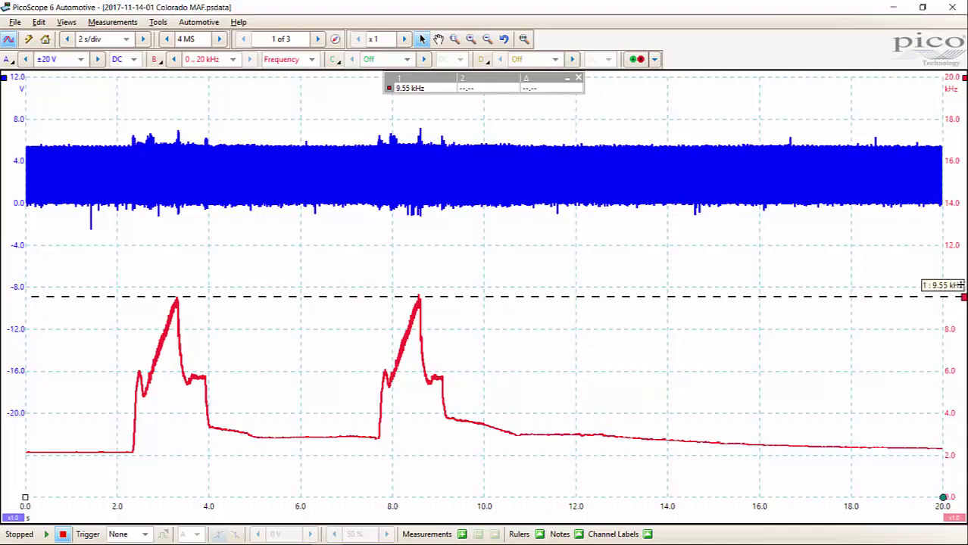
pyautogui.moveTo(964, 296); pyautogui.dragTo(942, 82)
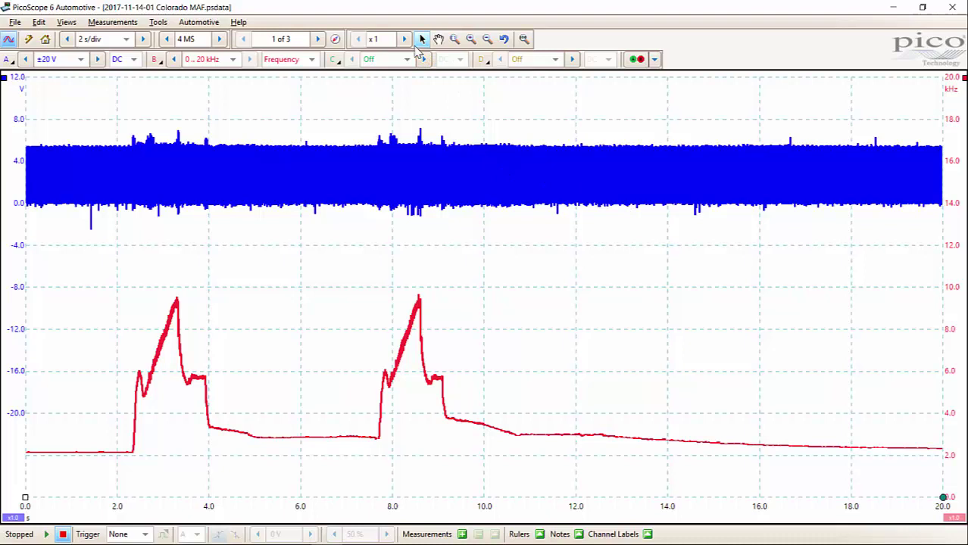
pyautogui.hotkey('ctrl', '+')
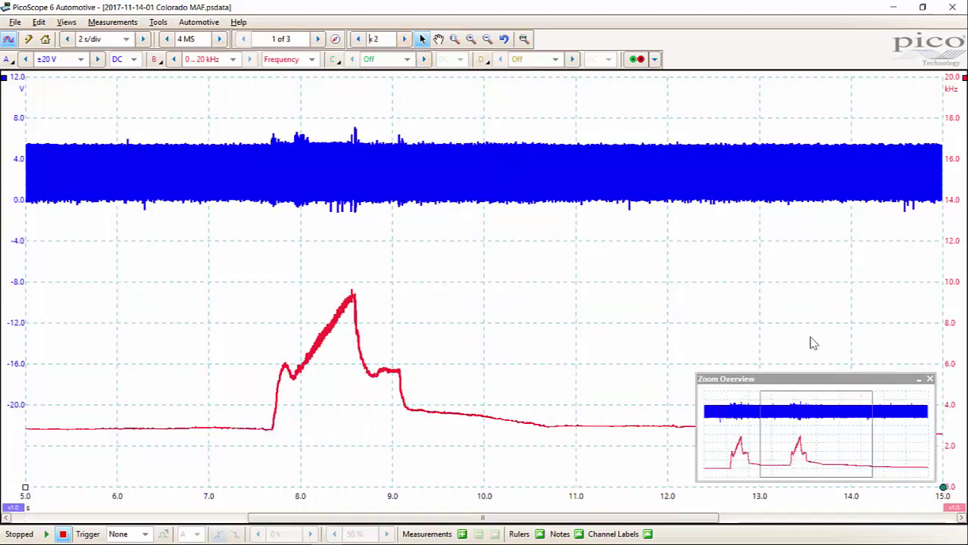
pyautogui.click(918, 379)
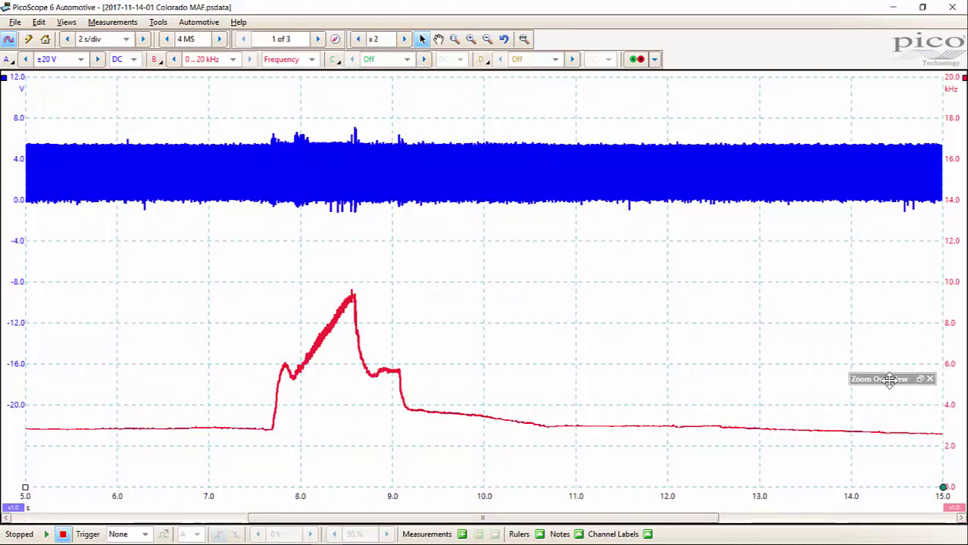
pyautogui.moveTo(886, 381); pyautogui.dragTo(877, 508)
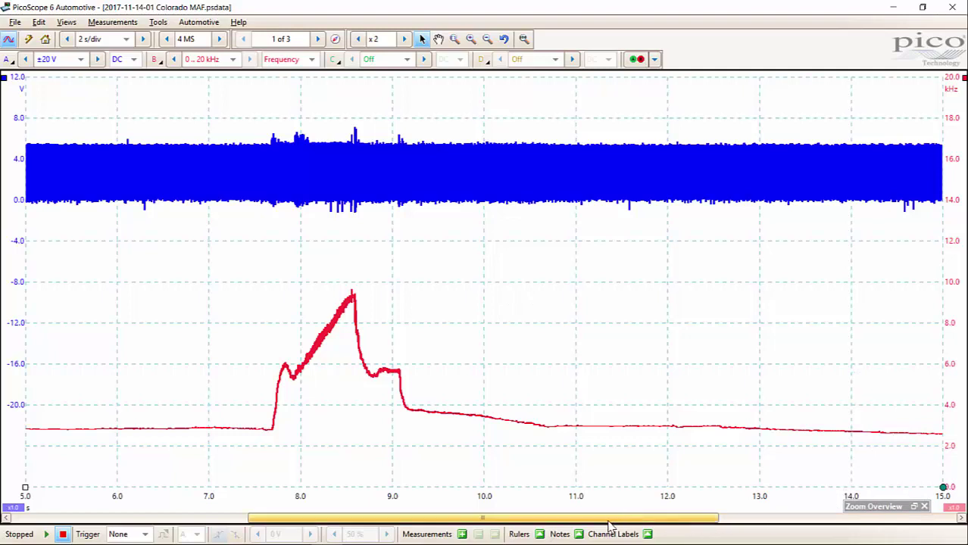
pyautogui.moveTo(606, 520); pyautogui.dragTo(565, 519)
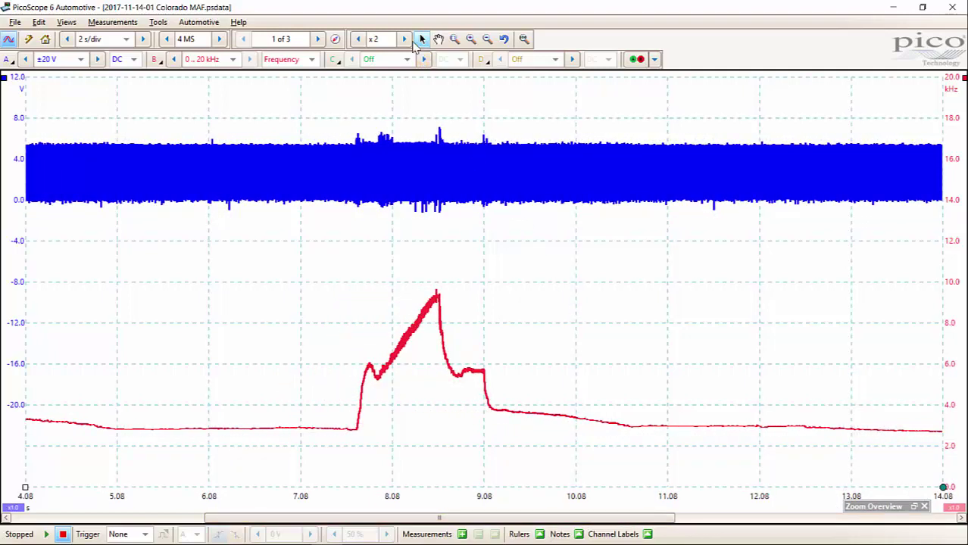
pyautogui.scroll(3, 443, 244)
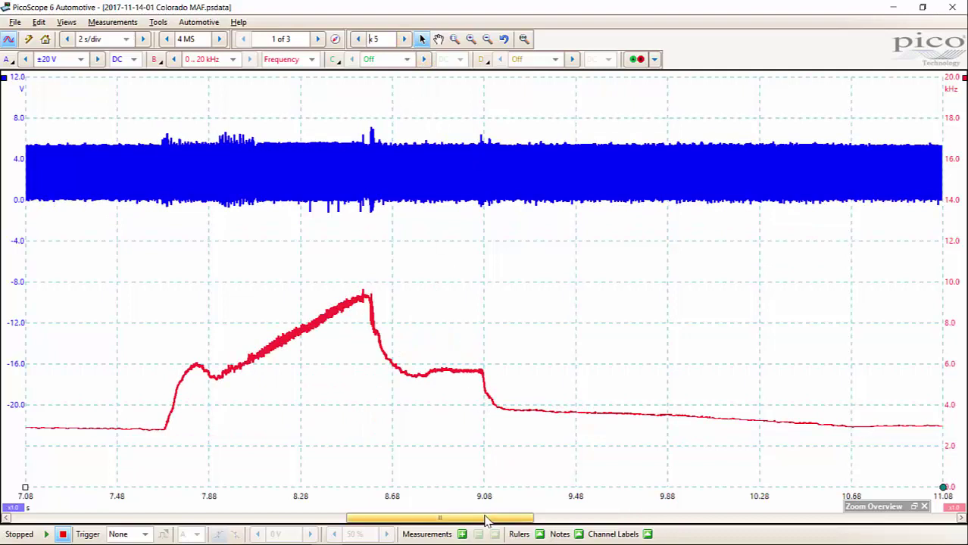
pyautogui.moveTo(488, 515)
pyautogui.mouseDown()
pyautogui.moveTo(416, 518)
pyautogui.moveTo(464, 517)
pyautogui.mouseUp()
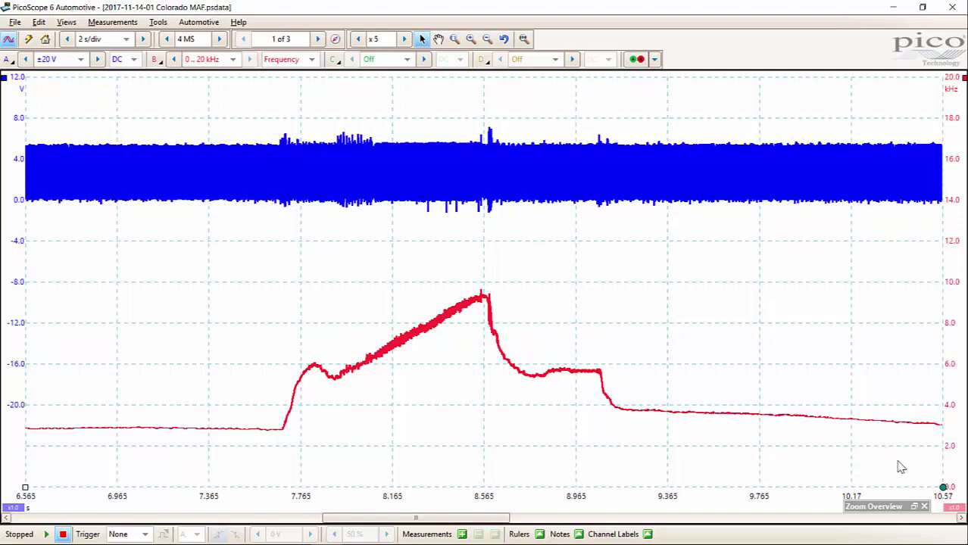
pyautogui.click(923, 508)
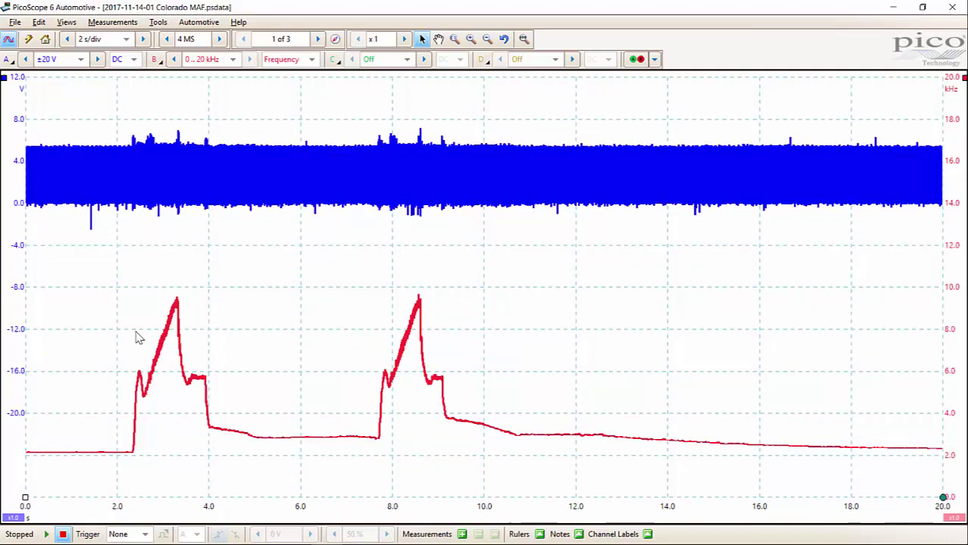
pyautogui.rightClick(285, 255)
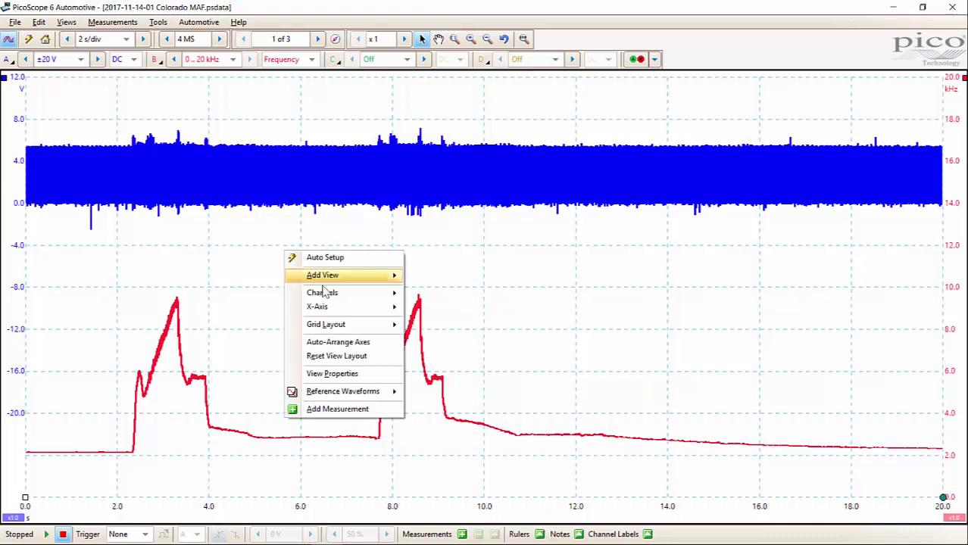
pyautogui.moveTo(345, 297)
pyautogui.click(442, 309)
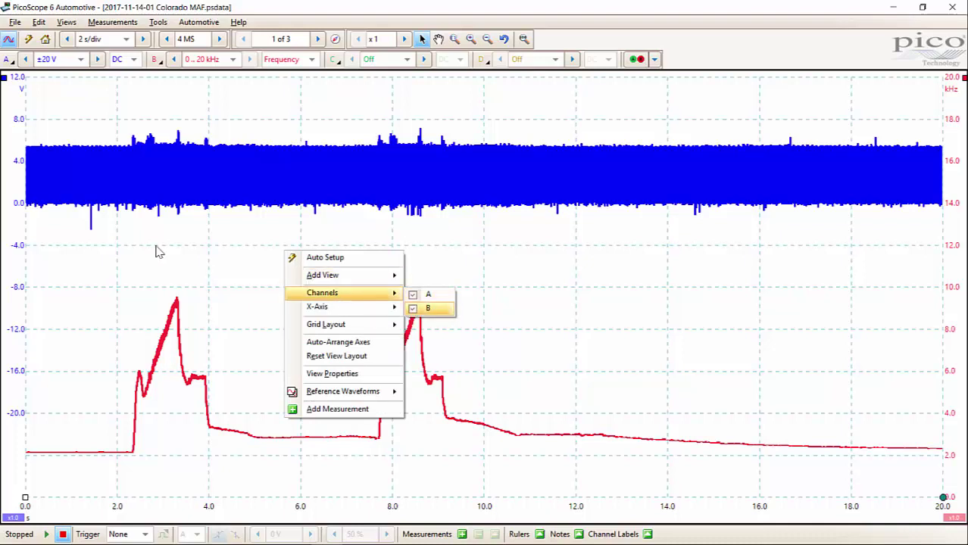
pyautogui.click(428, 308)
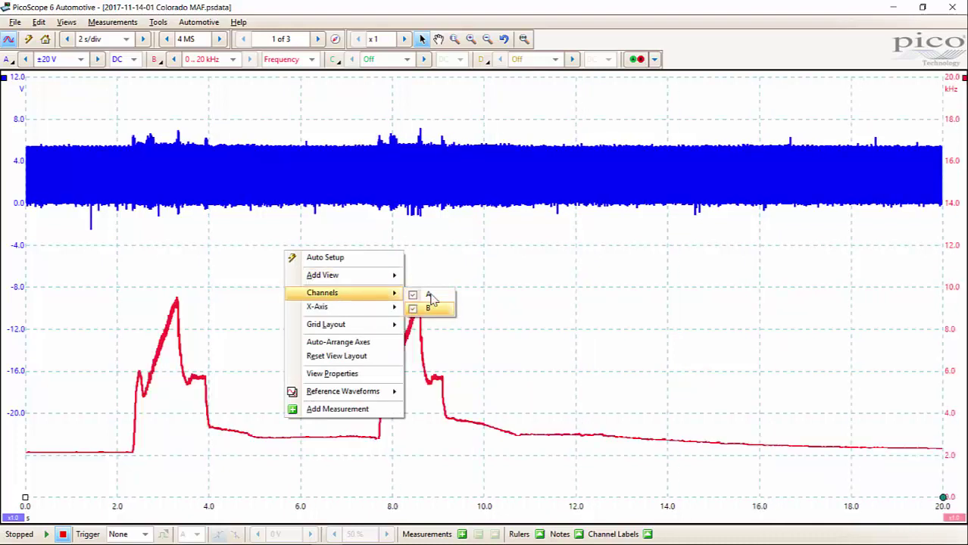
pyautogui.click(155, 61)
pyautogui.click(155, 60)
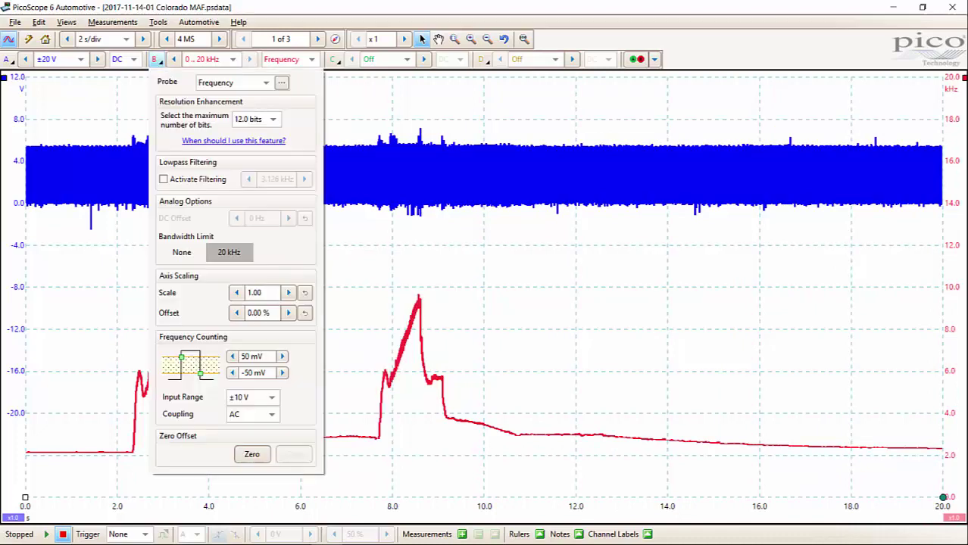
pyautogui.click(155, 61)
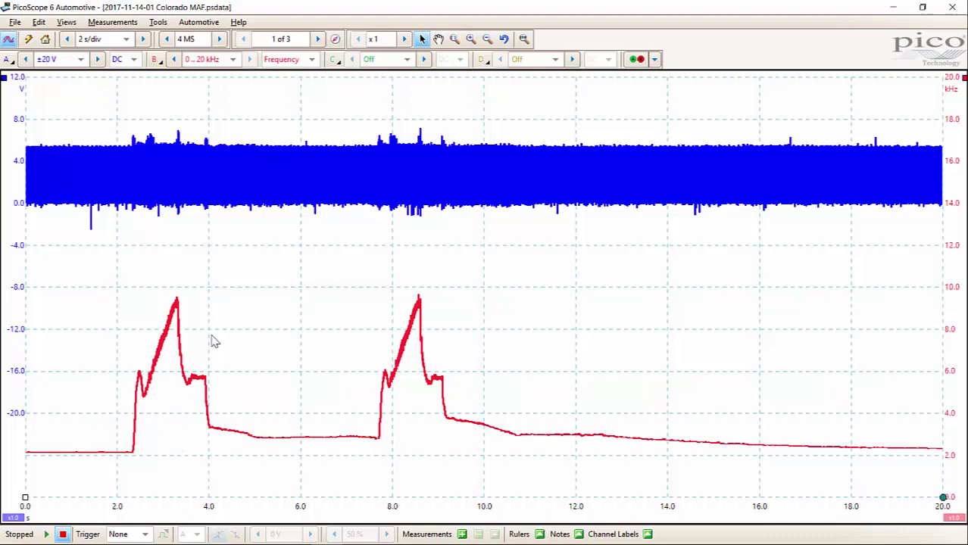
# Hide channel B's red frequency trace, then open the Math Channels manager from Tools
pyautogui.rightClick(232, 250)
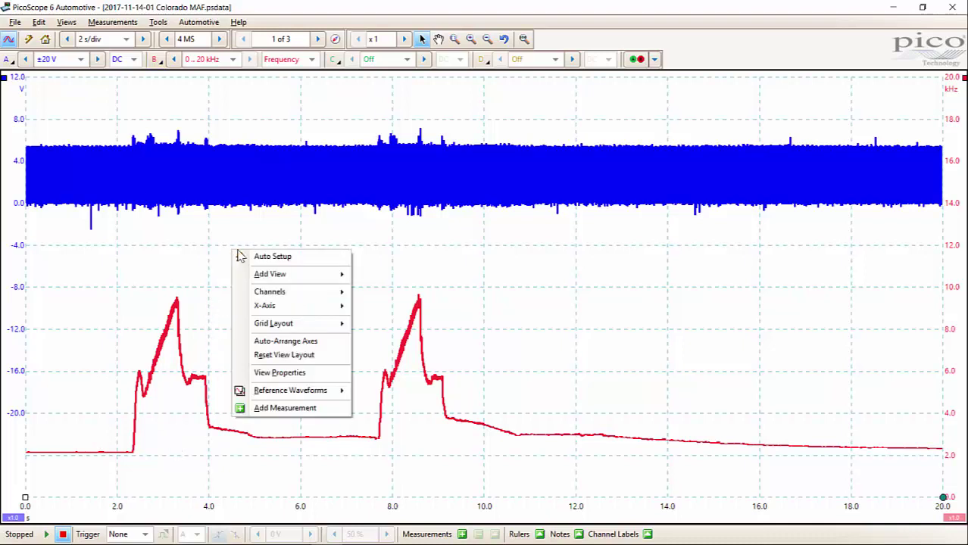
pyautogui.moveTo(305, 300)
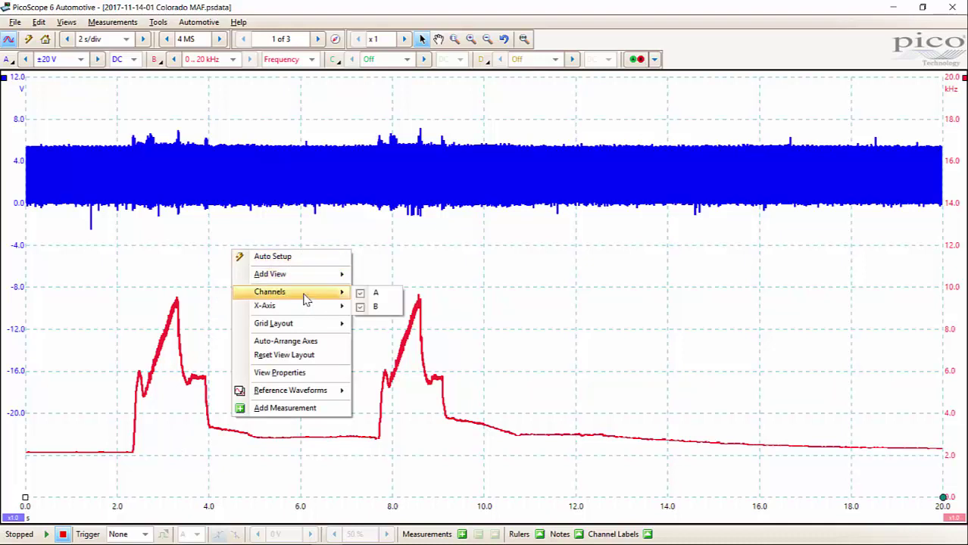
pyautogui.click(375, 306)
pyautogui.click(239, 113)
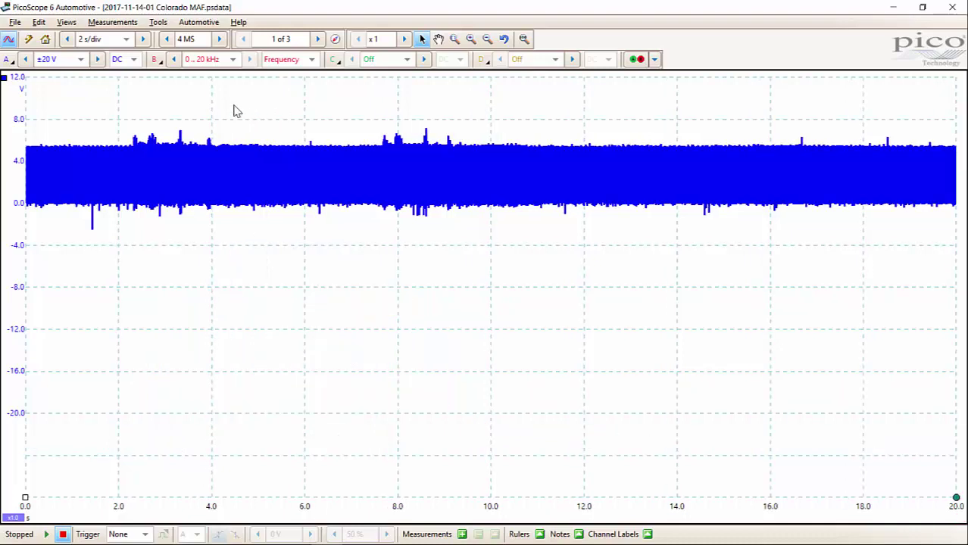
pyautogui.click(157, 22)
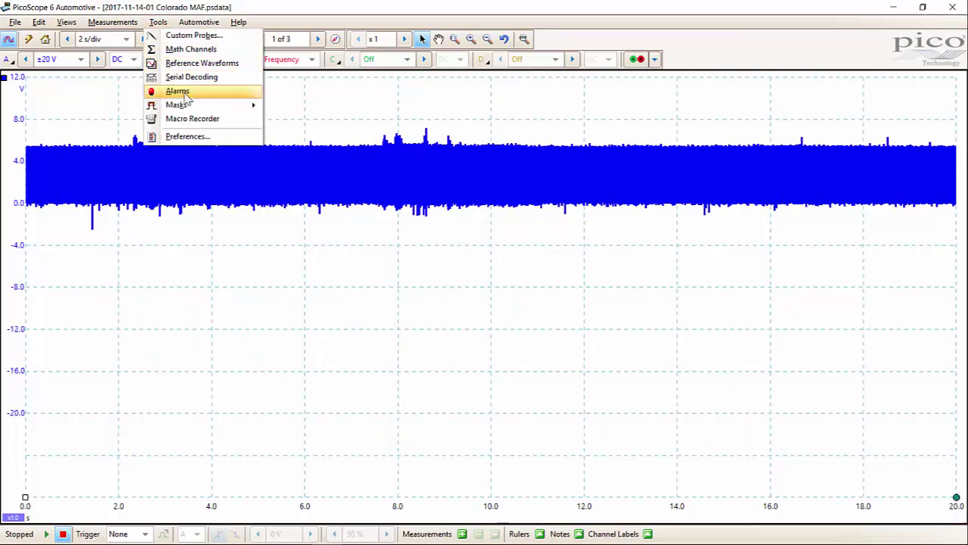
pyautogui.click(189, 49)
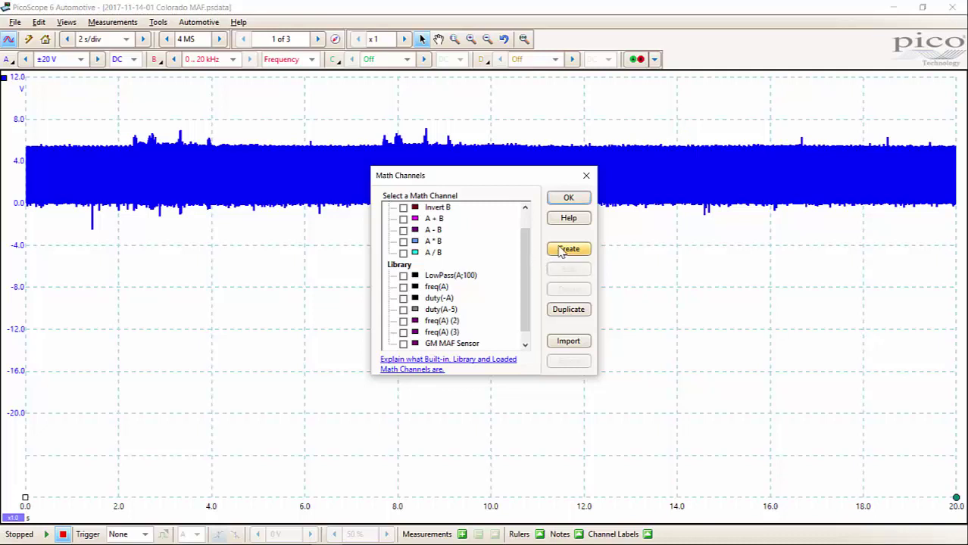
# Create a new math channel with the equation freq(A) using the Advanced functions, then continue to naming
pyautogui.click(566, 252)
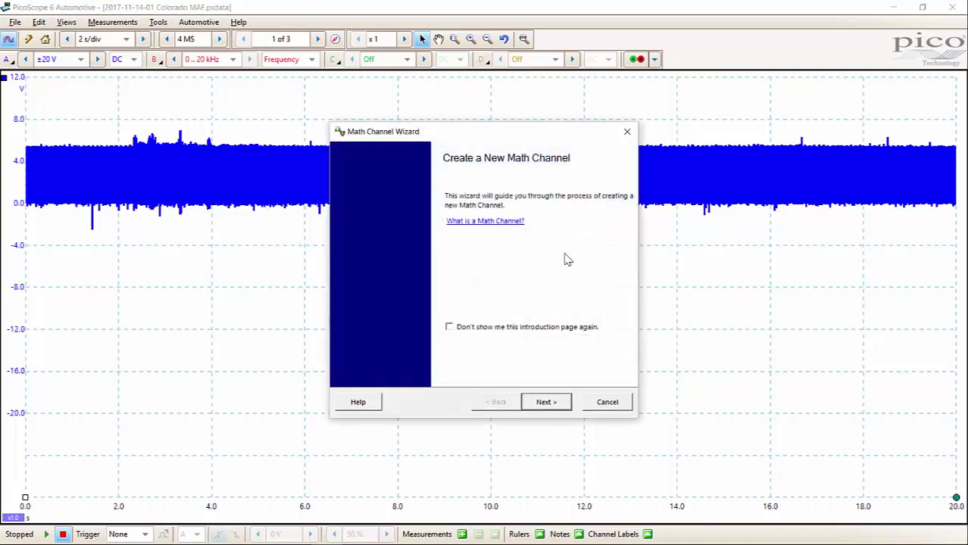
pyautogui.click(543, 401)
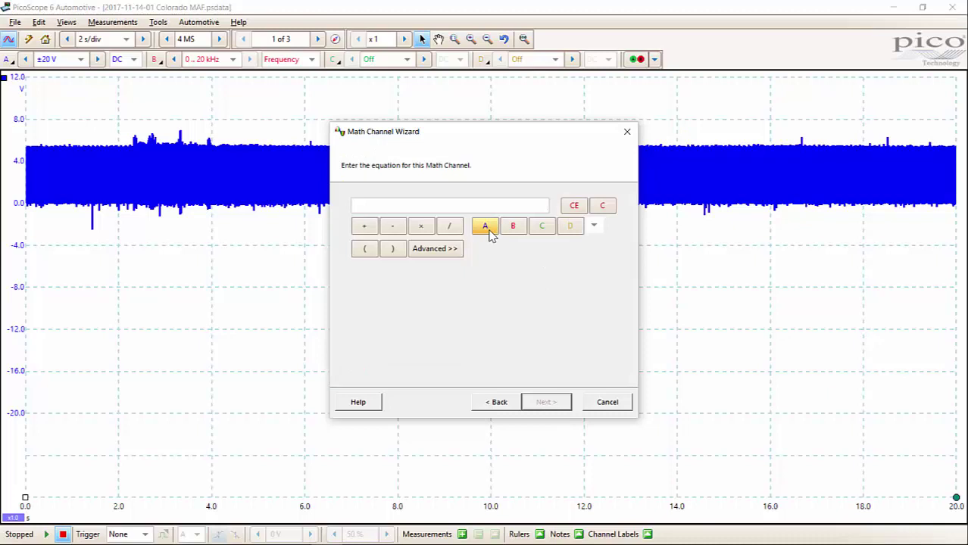
pyautogui.click(485, 226)
pyautogui.click(458, 250)
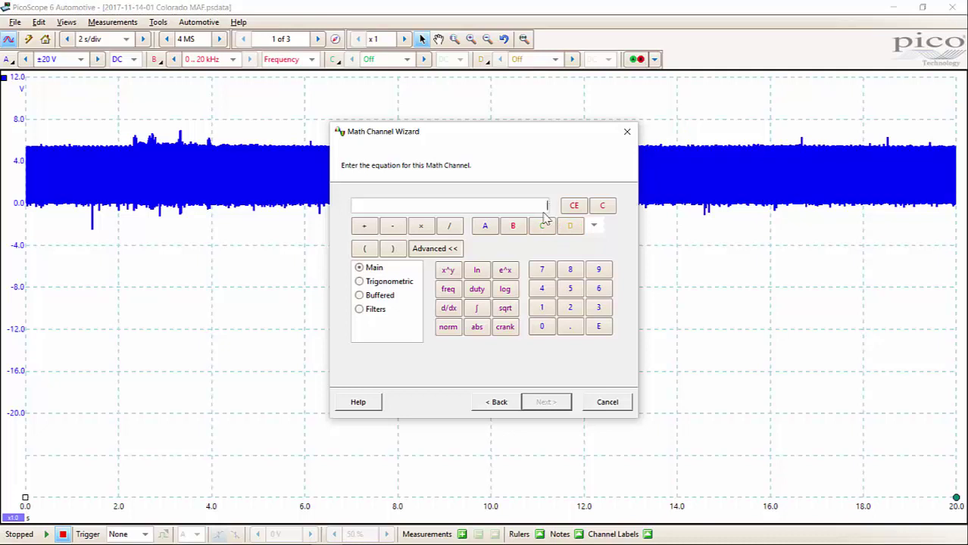
pyautogui.click(457, 292)
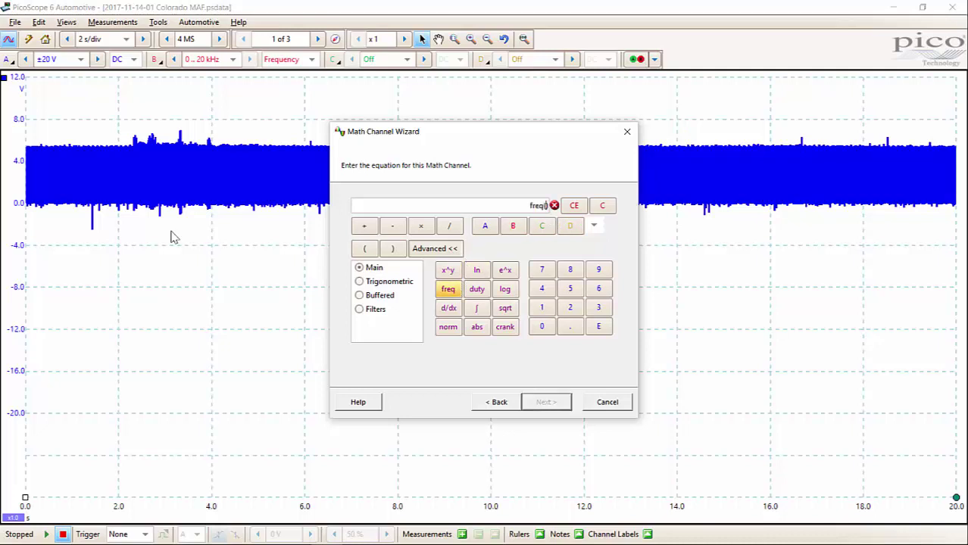
pyautogui.click(486, 227)
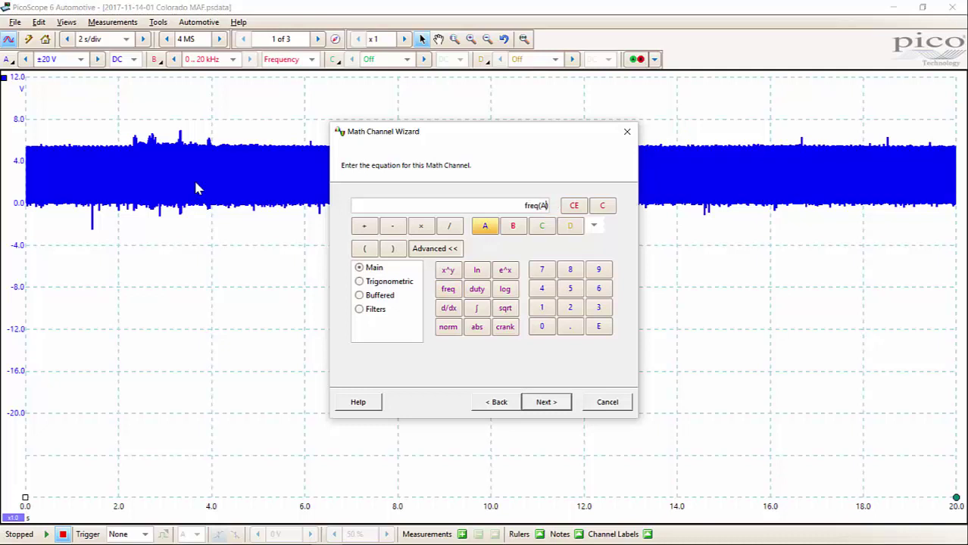
pyautogui.click(547, 402)
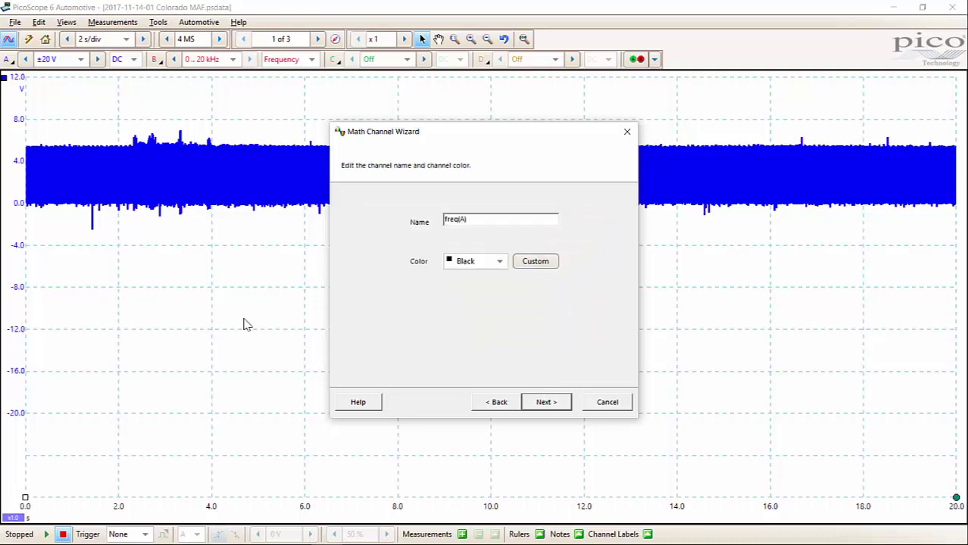
# Colour the math channel Magenta, keep hertz units, finish, and enable freq(A) (4) in the list
pyautogui.click(491, 263)
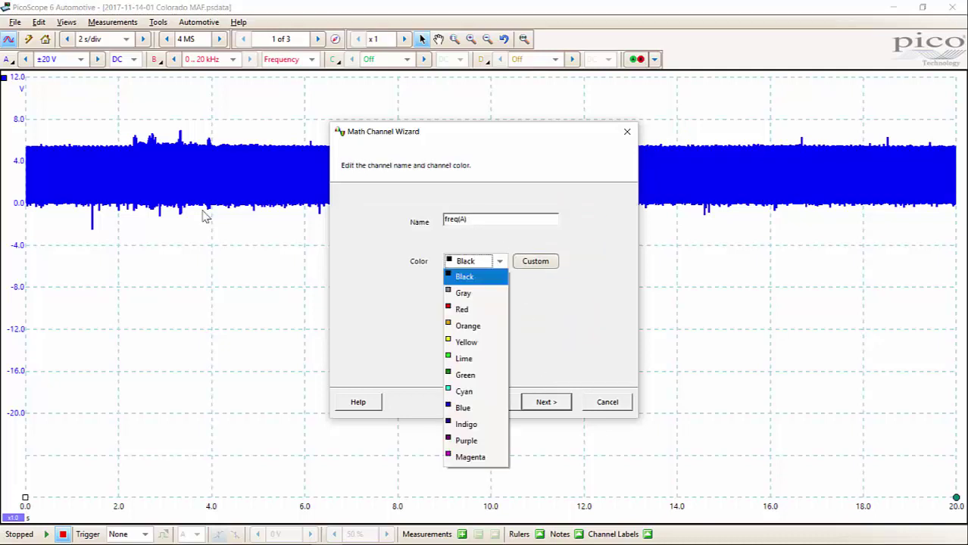
pyautogui.click(470, 457)
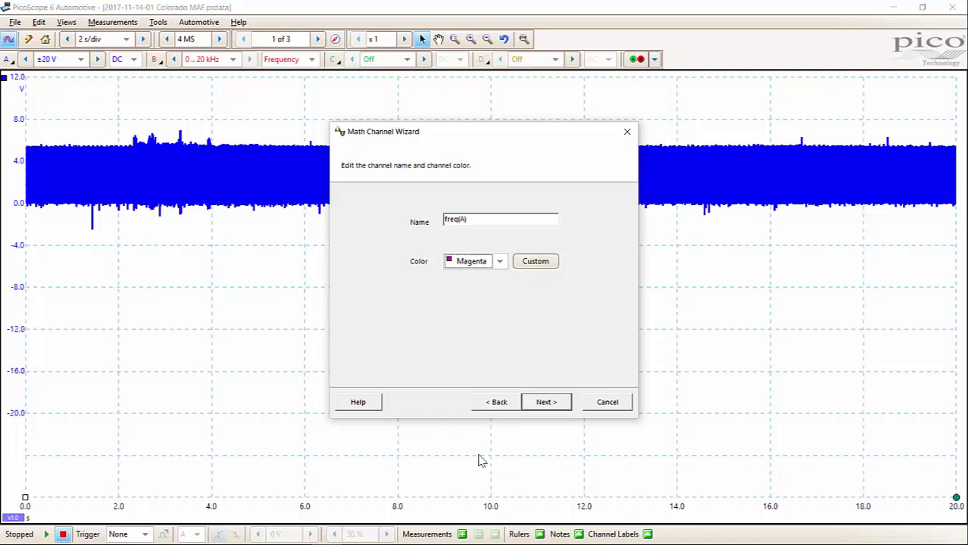
pyautogui.click(558, 407)
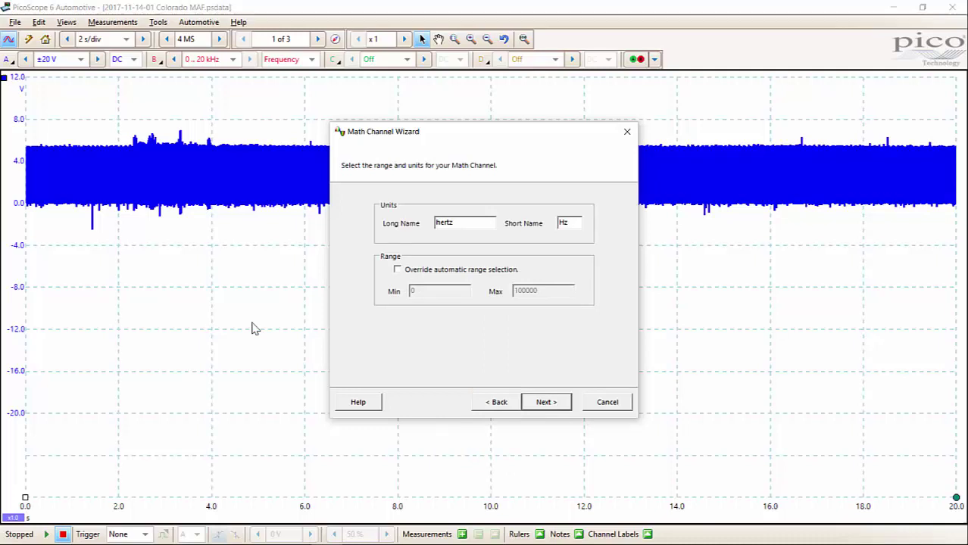
pyautogui.press('Return')
pyautogui.press('Return')
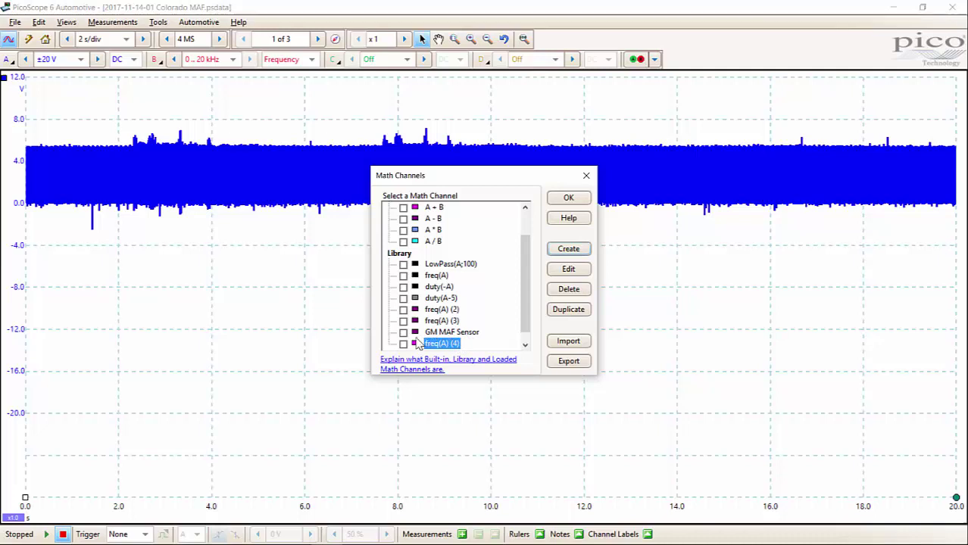
pyautogui.click(404, 345)
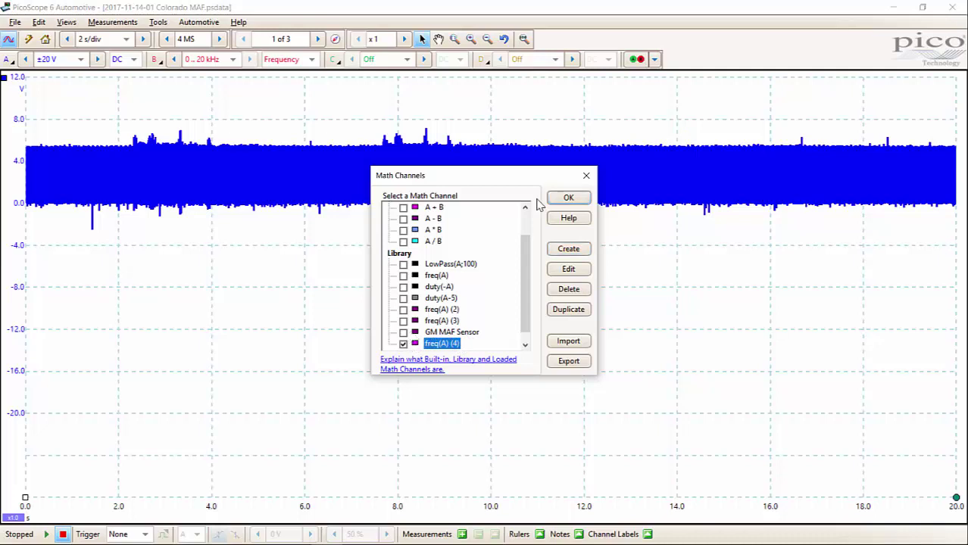
# Show the freq(A) trace on the graph and set its frequency axis scale to 4.00
pyautogui.click(568, 200)
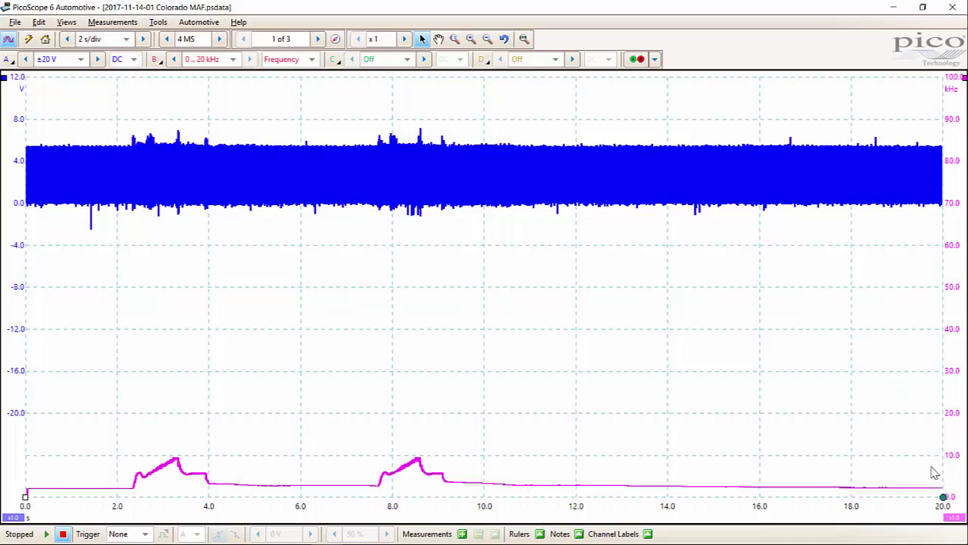
pyautogui.click(952, 518)
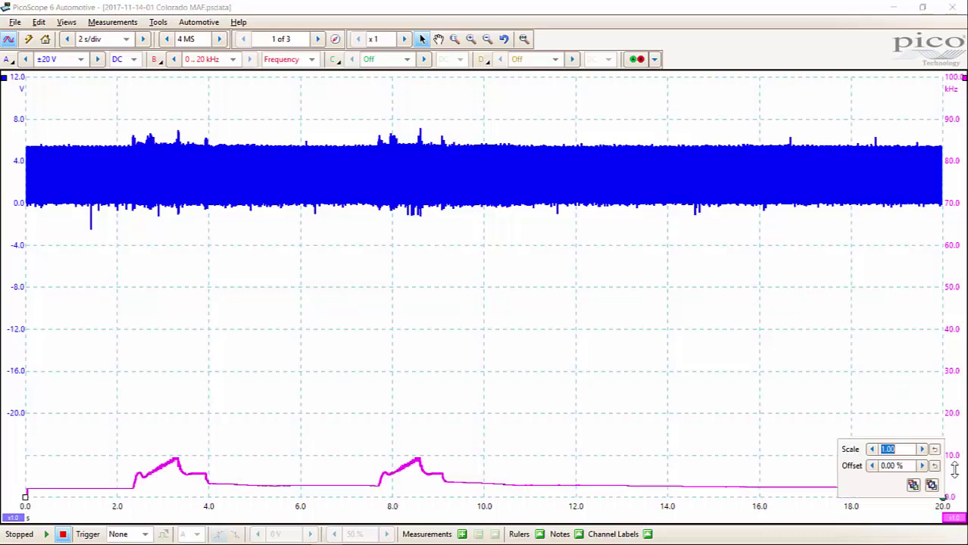
pyautogui.write('4')
pyautogui.press('Return')
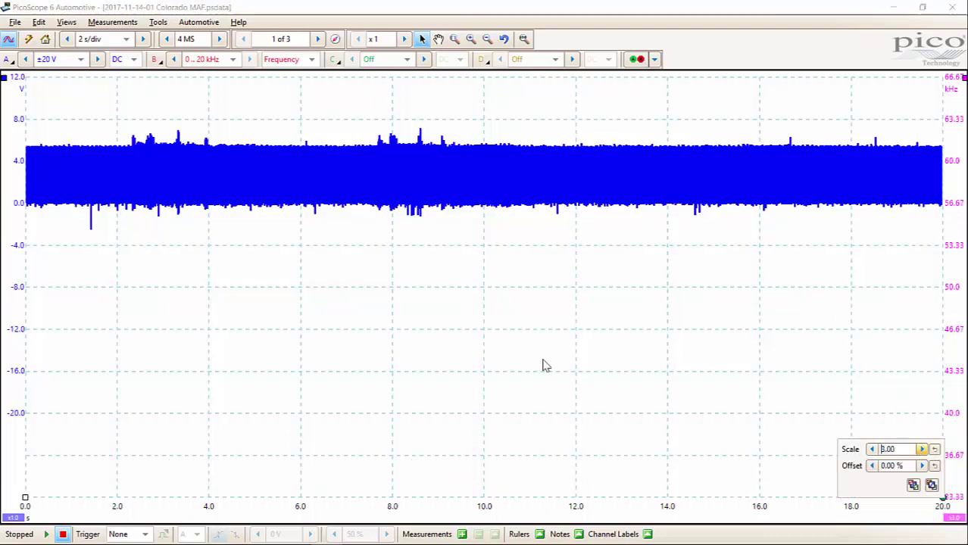
# Set the axis offset to 42.00 % and check the ~9.58 kHz peak with a temporary ruler
pyautogui.click(924, 467)
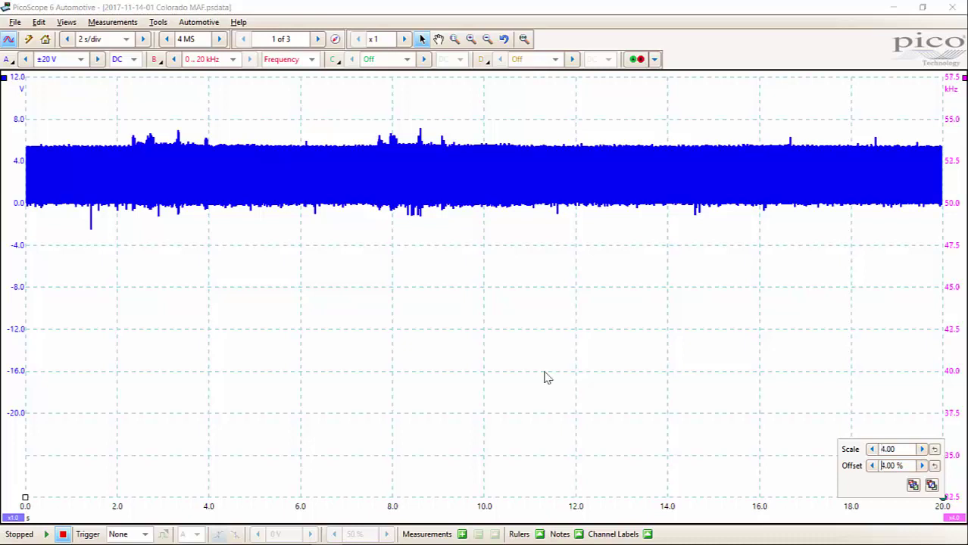
pyautogui.write('1')
pyautogui.press('Up')
pyautogui.press('Up')
pyautogui.press('Up')
pyautogui.press('Up')
pyautogui.press('Up')
pyautogui.press('Up')
pyautogui.press('Up')
pyautogui.press('Up')
pyautogui.press('Up')
pyautogui.press('Up')
pyautogui.press('Up')
pyautogui.press('Up')
pyautogui.press('Up')
pyautogui.press('Up')
pyautogui.press('Up')
pyautogui.press('Up')
pyautogui.press('Up')
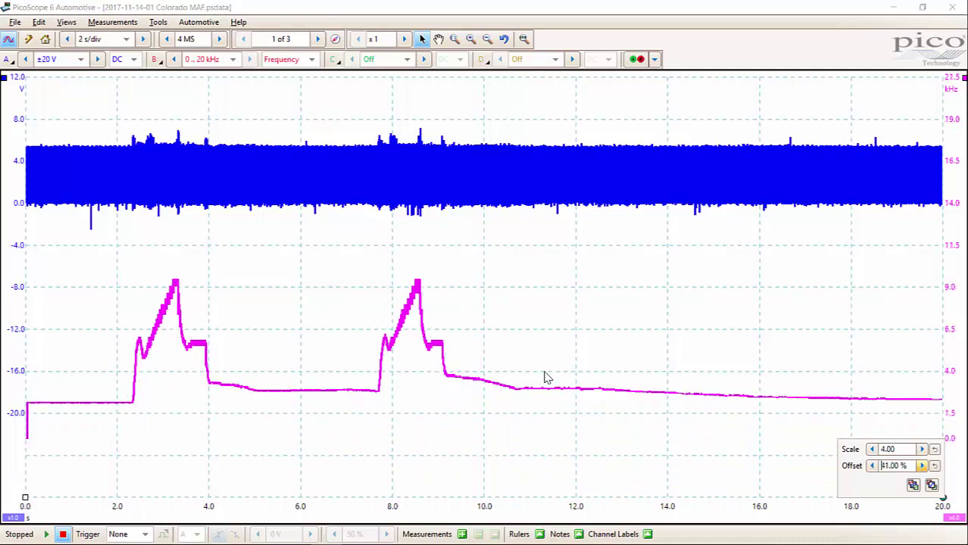
pyautogui.press('Up')
pyautogui.press('Up')
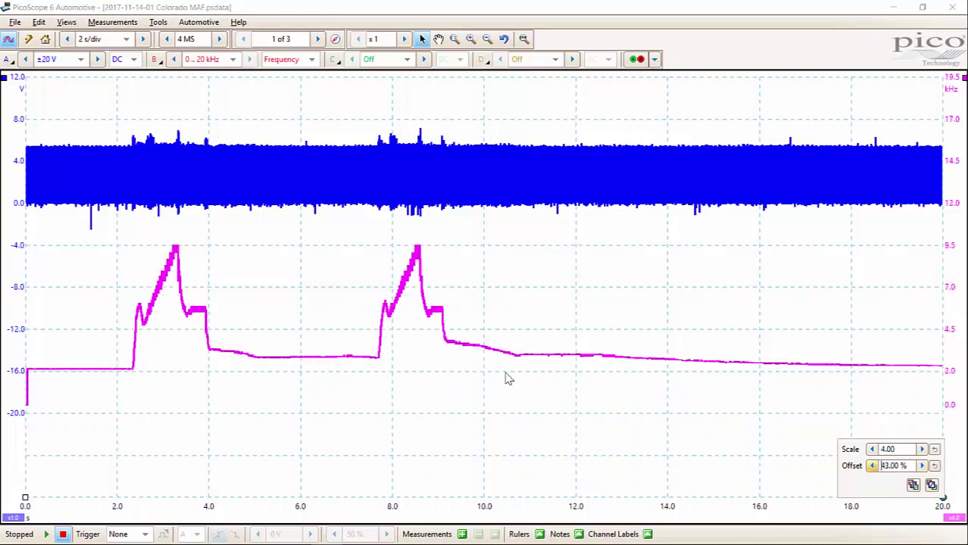
pyautogui.press('Down')
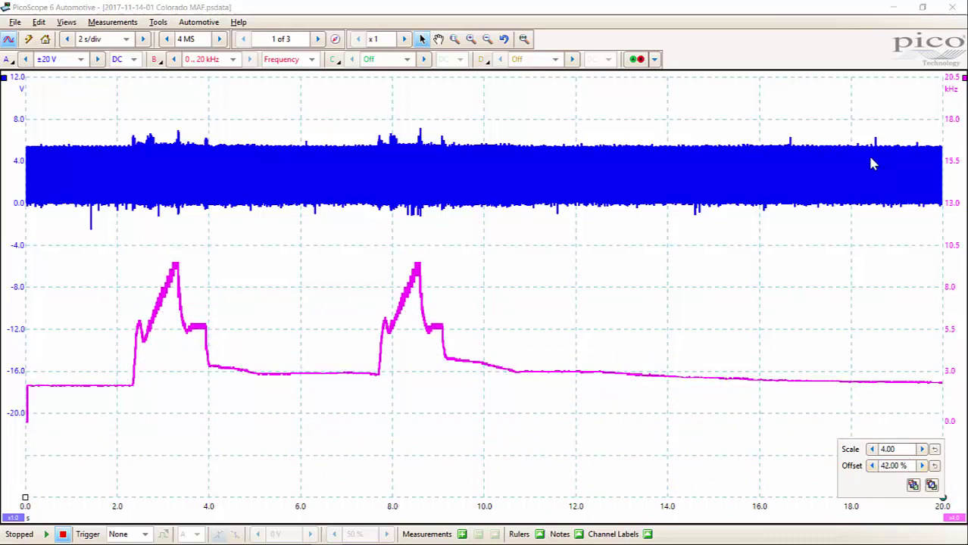
pyautogui.moveTo(960, 77); pyautogui.dragTo(946, 260)
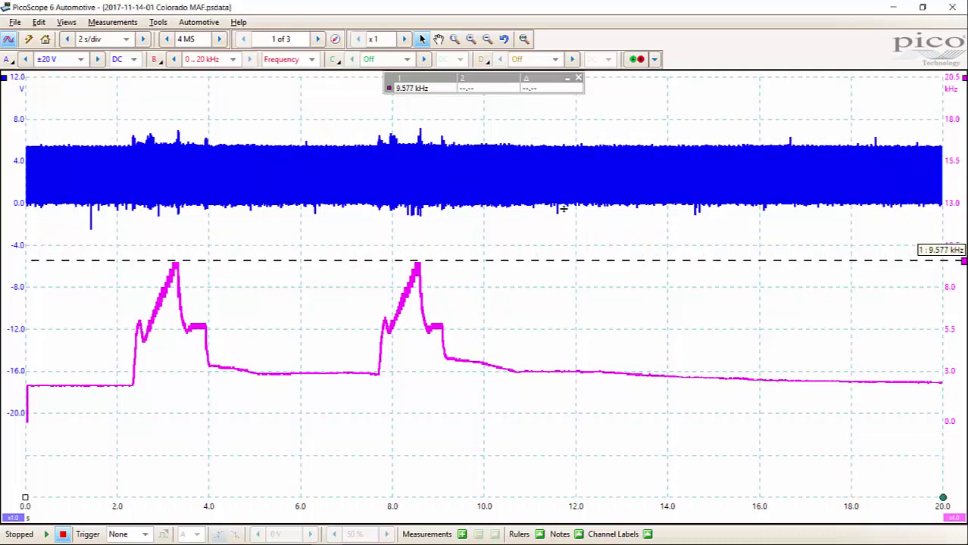
pyautogui.moveTo(565, 260); pyautogui.dragTo(571, 55)
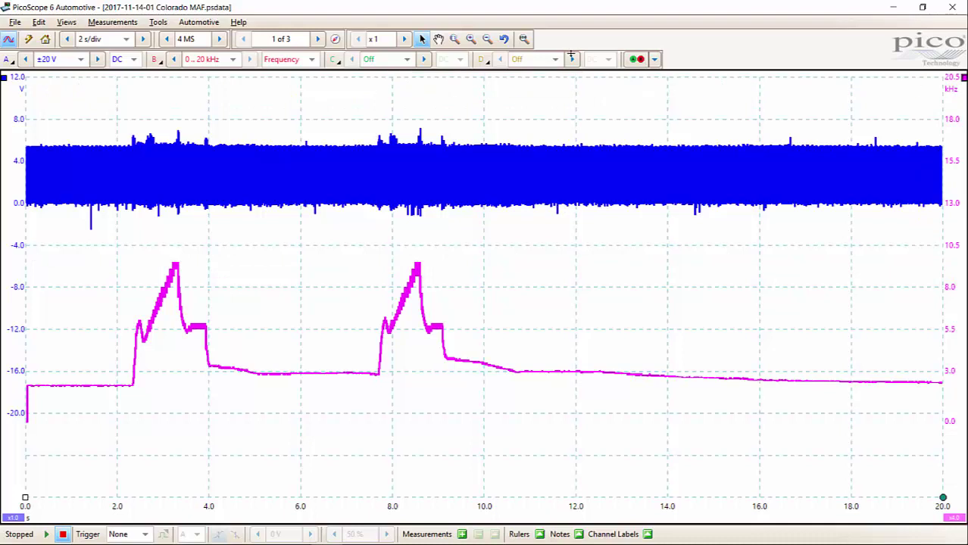
# Re-enable channel B so its red frequency trace overlays the magenta freq(A) trace
pyautogui.rightClick(570, 286)
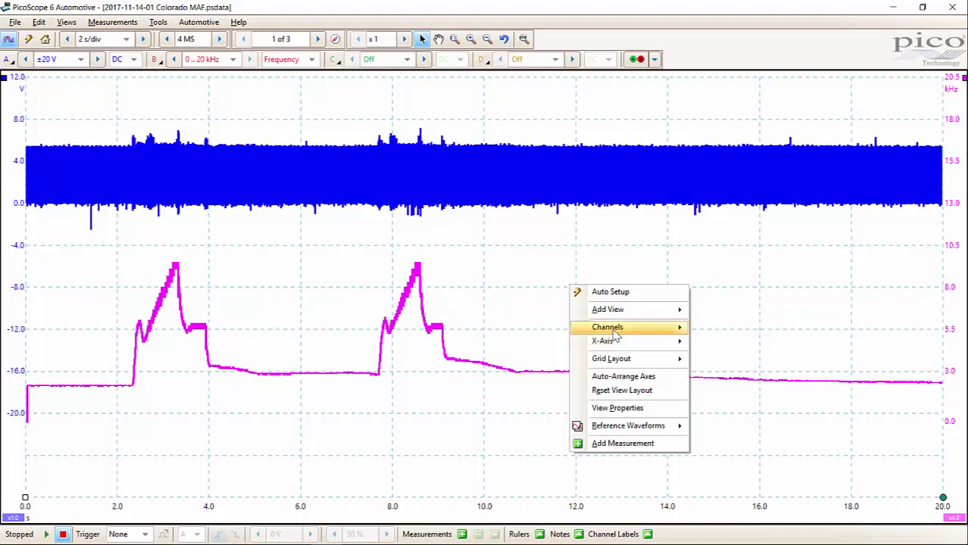
pyautogui.moveTo(621, 327)
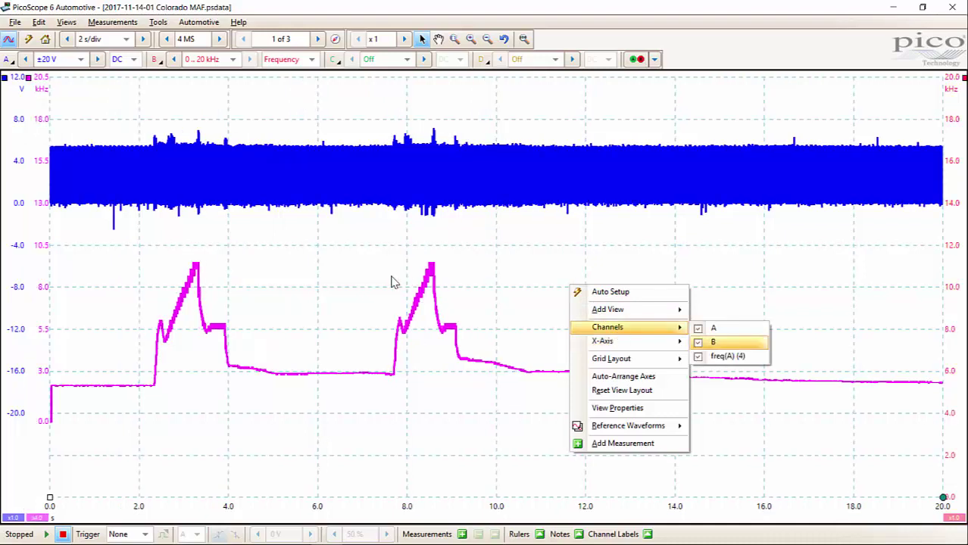
pyautogui.click(494, 346)
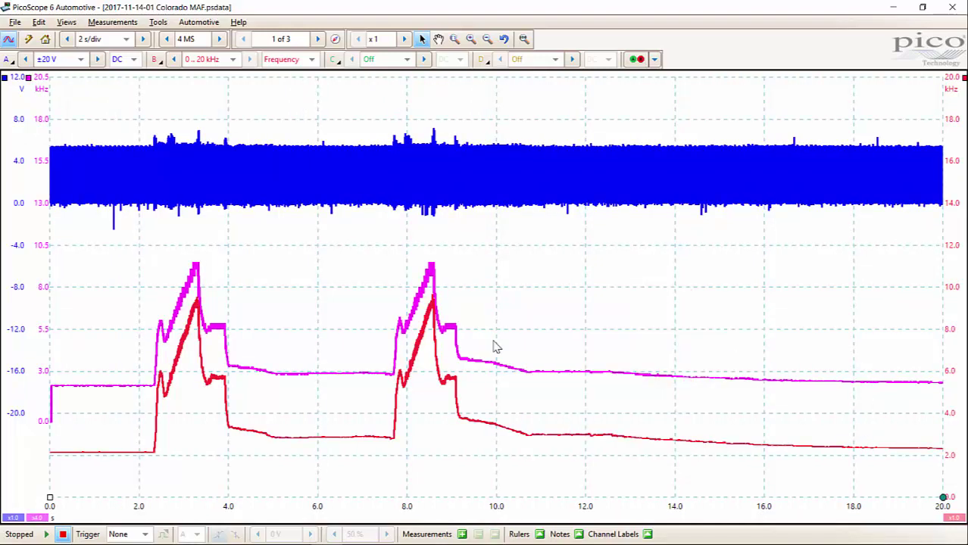